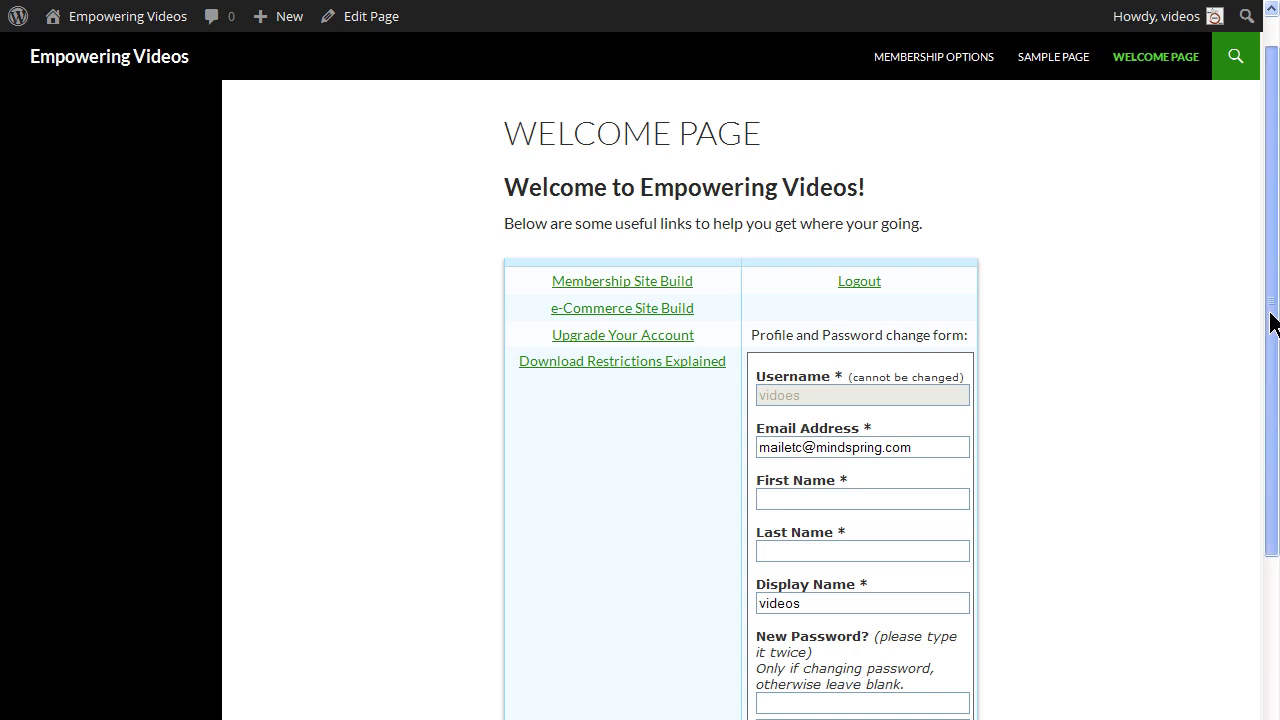
Scroll through the finished Welcome Page preview, then go to s2Member General Options in the dashboard.
drag(1272, 322, 1259, 377)
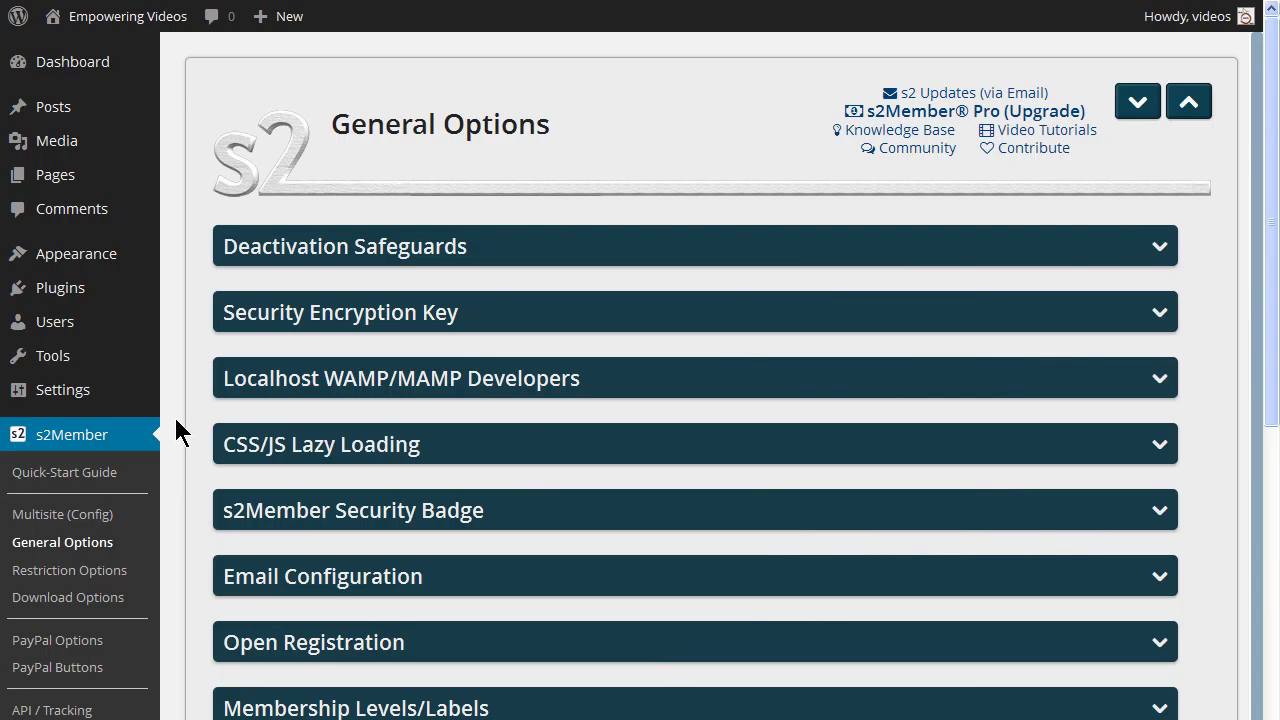
mouse_move(14, 363)
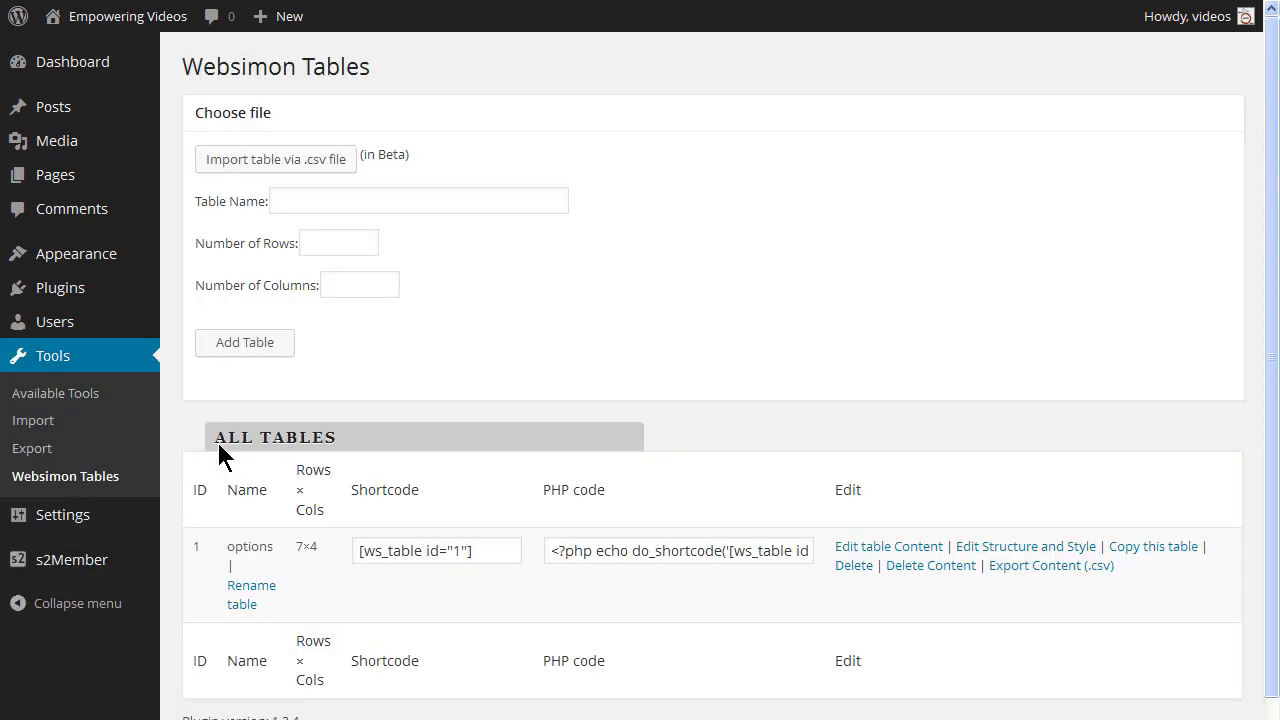
Create a 4-row, 2-column Websimon table named 'welcomepage' and bring up its content editor.
click(306, 200)
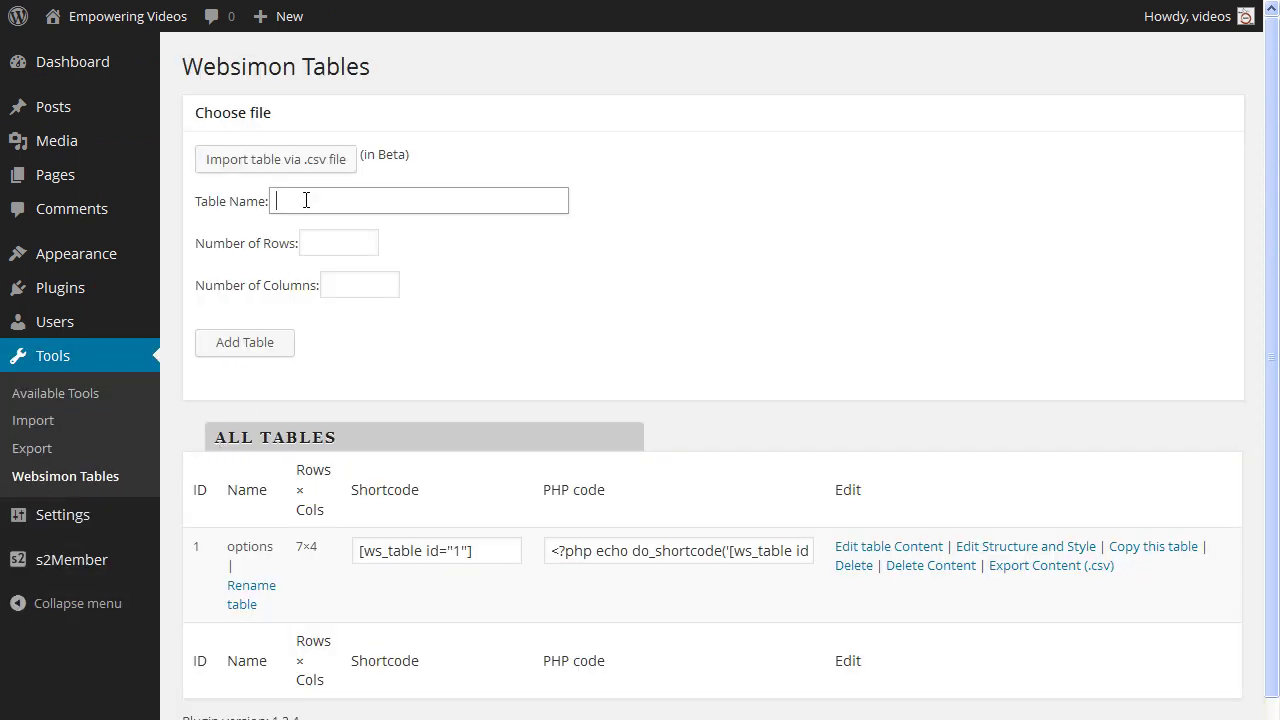
text(welcomepage)
click(323, 243)
text(4)
click(340, 285)
text(2)
click(251, 344)
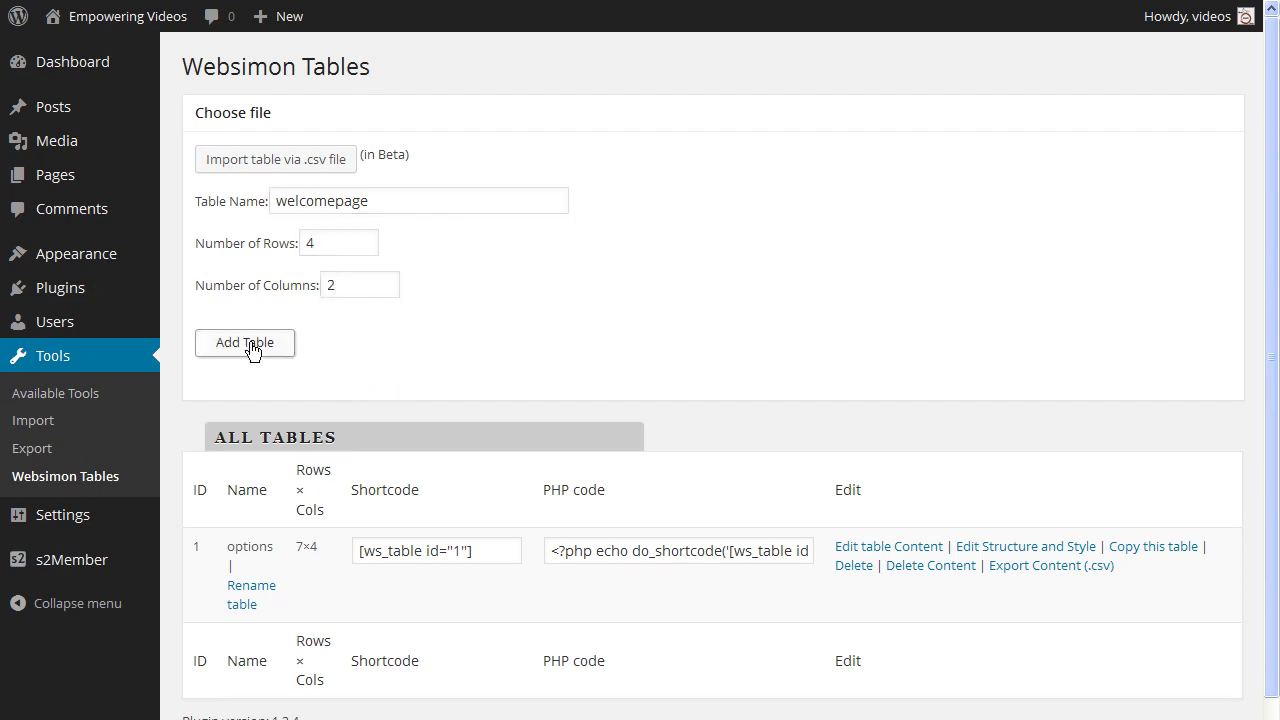
click(900, 549)
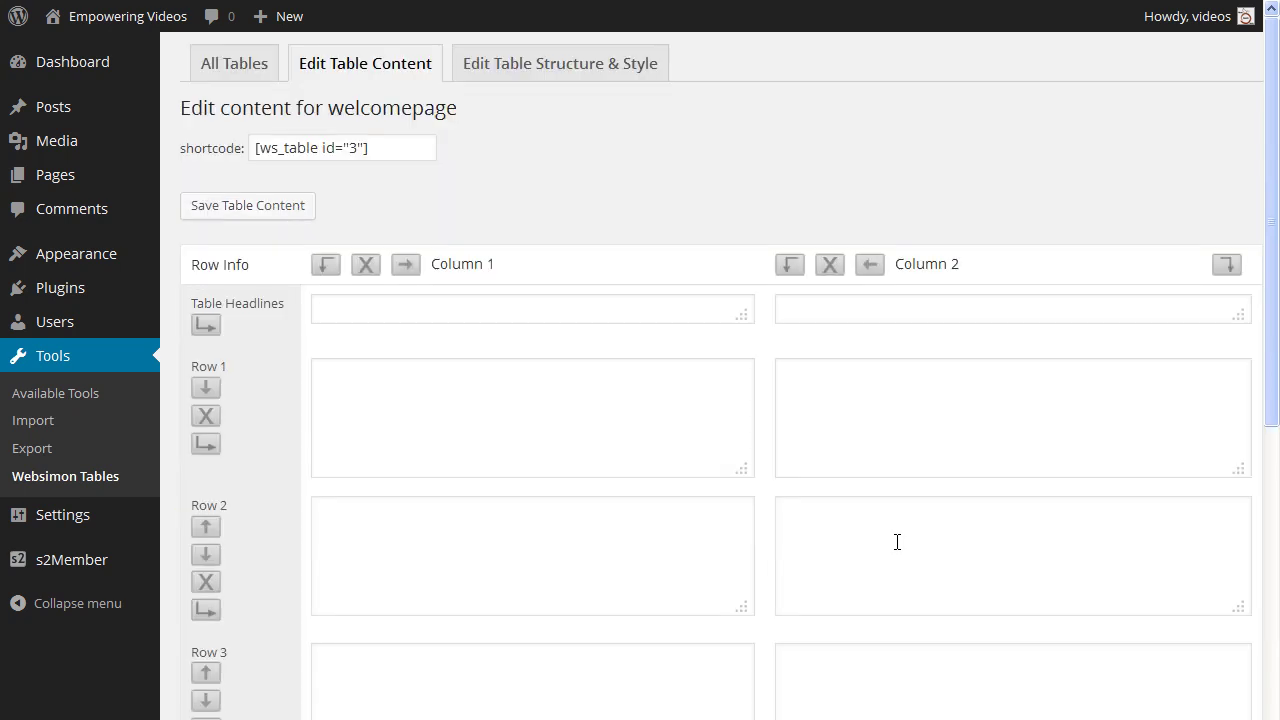
scroll(898, 542, down, 3)
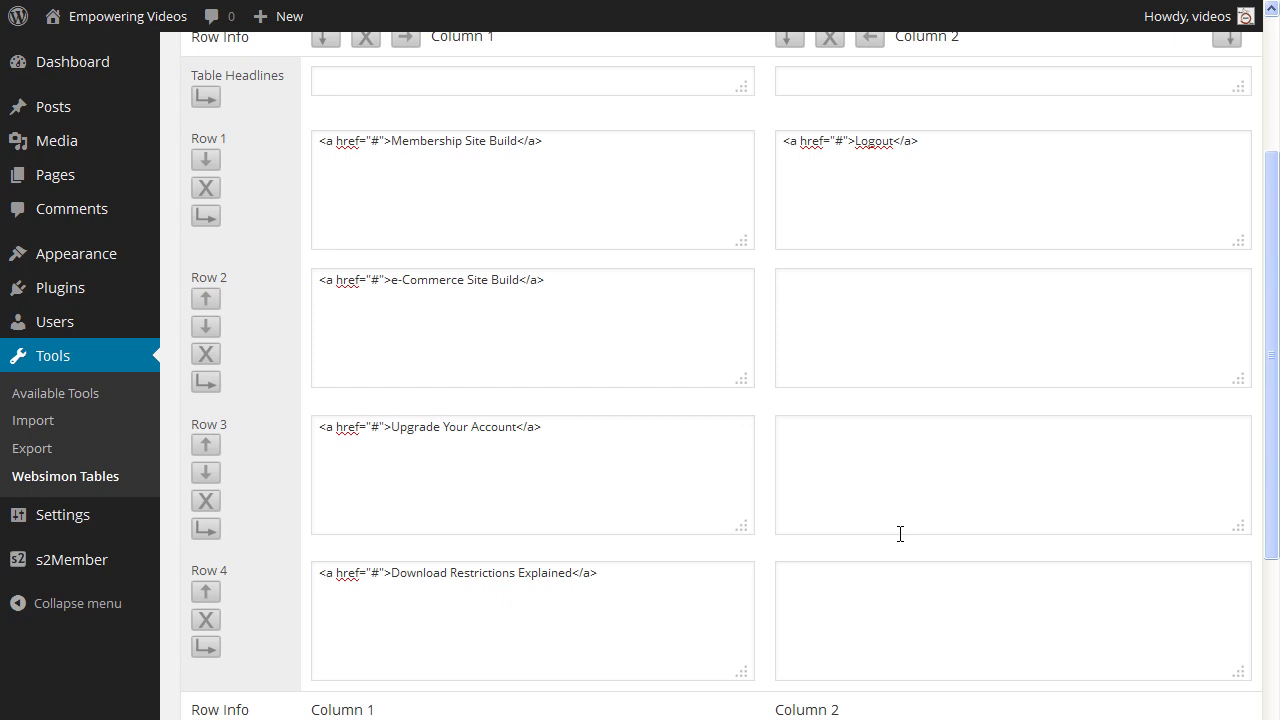
Open the s2Member API / Scripting page in a new browser tab.
mouse_move(127, 565)
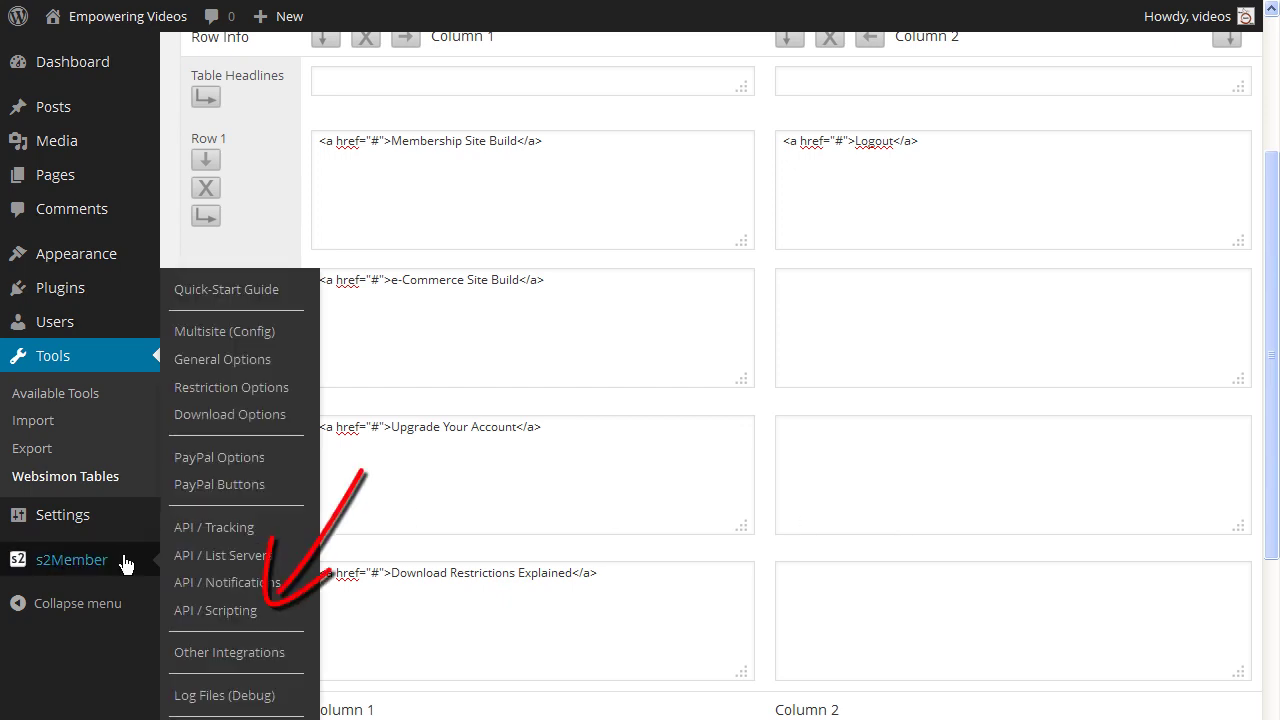
right_click(207, 612)
click(249, 623)
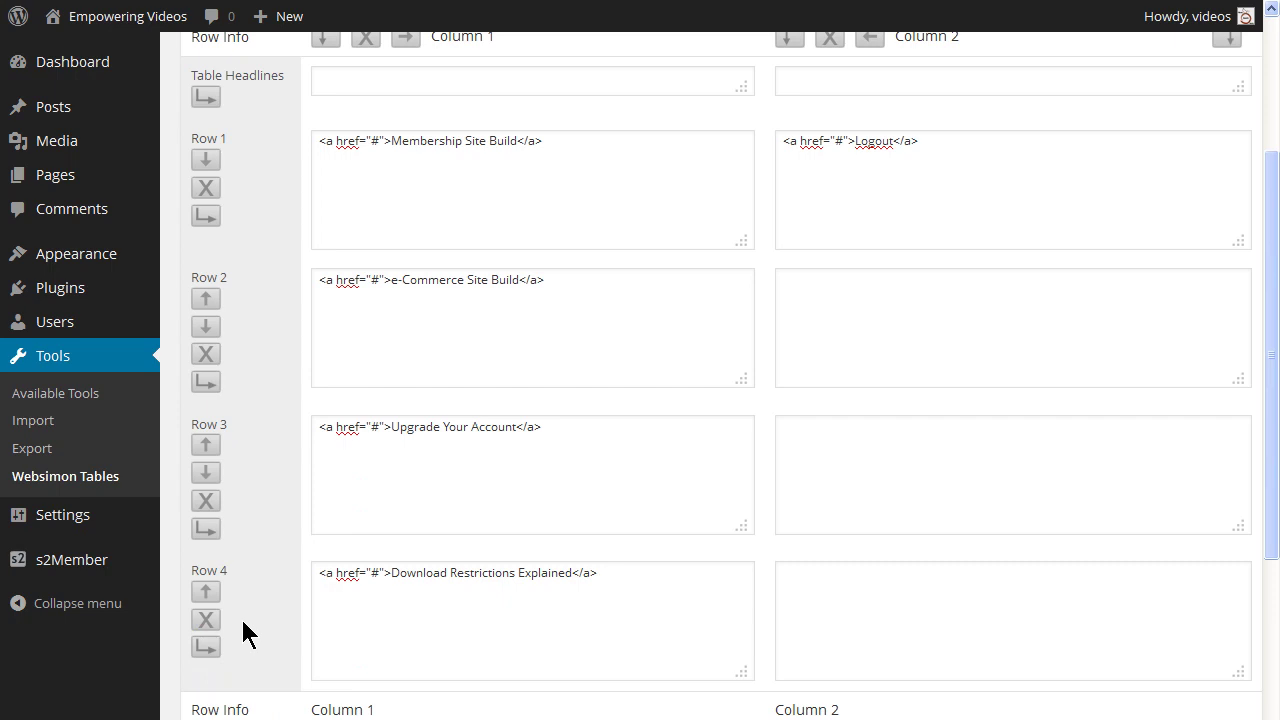
key(ctrl+Tab)
scroll(242, 630, down, 2)
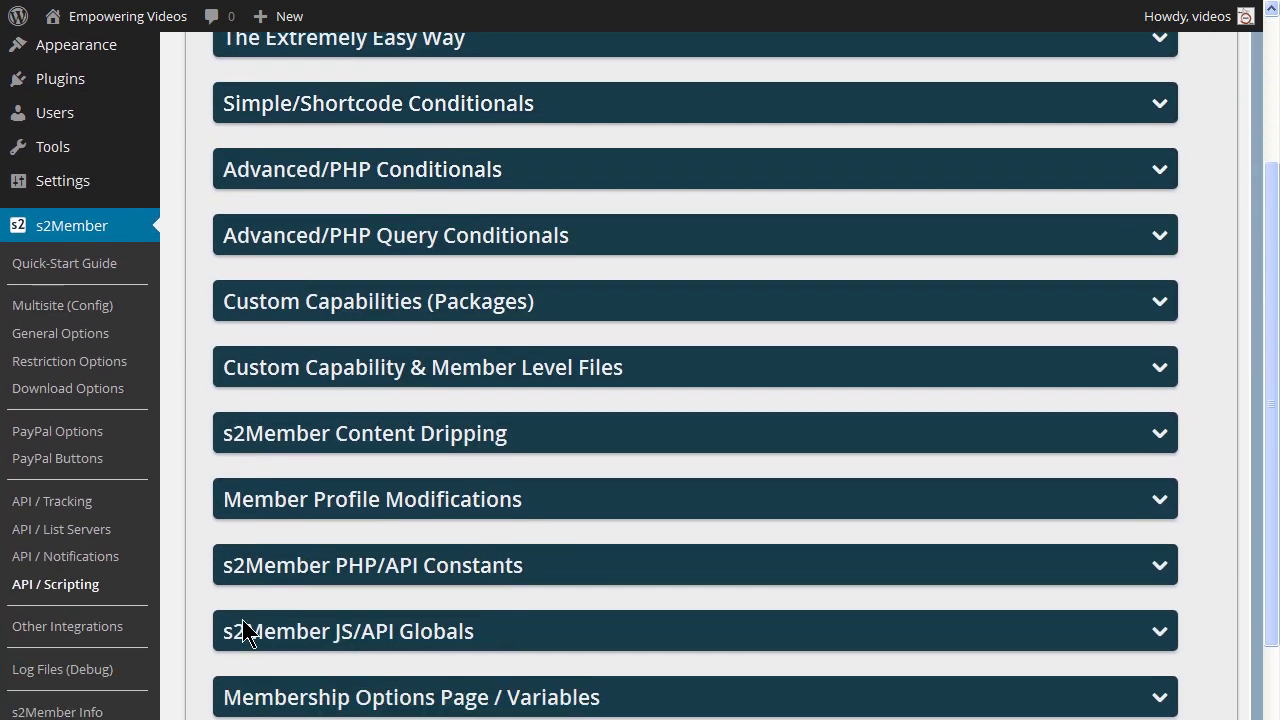
scroll(242, 630, down, 1)
Expand Member Profile Modifications and copy the IFRAME embed code sample.
click(378, 404)
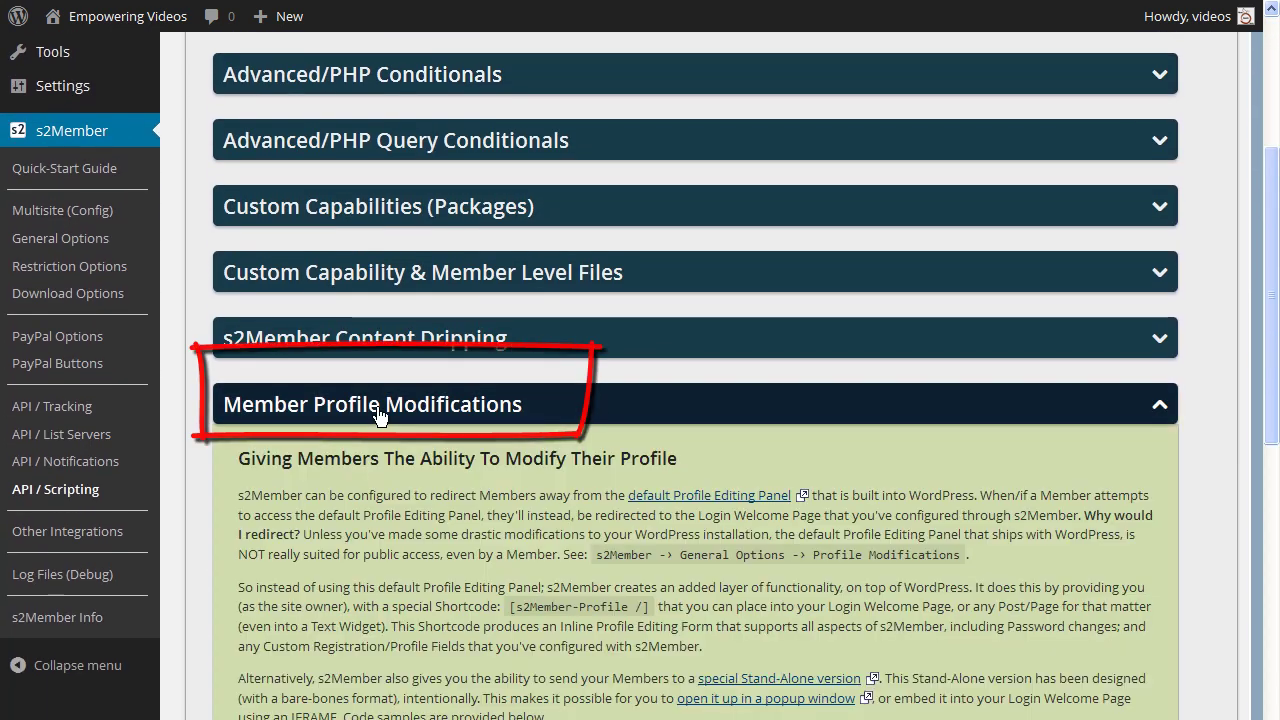
scroll(378, 415, down, 4)
scroll(378, 408, down, 2)
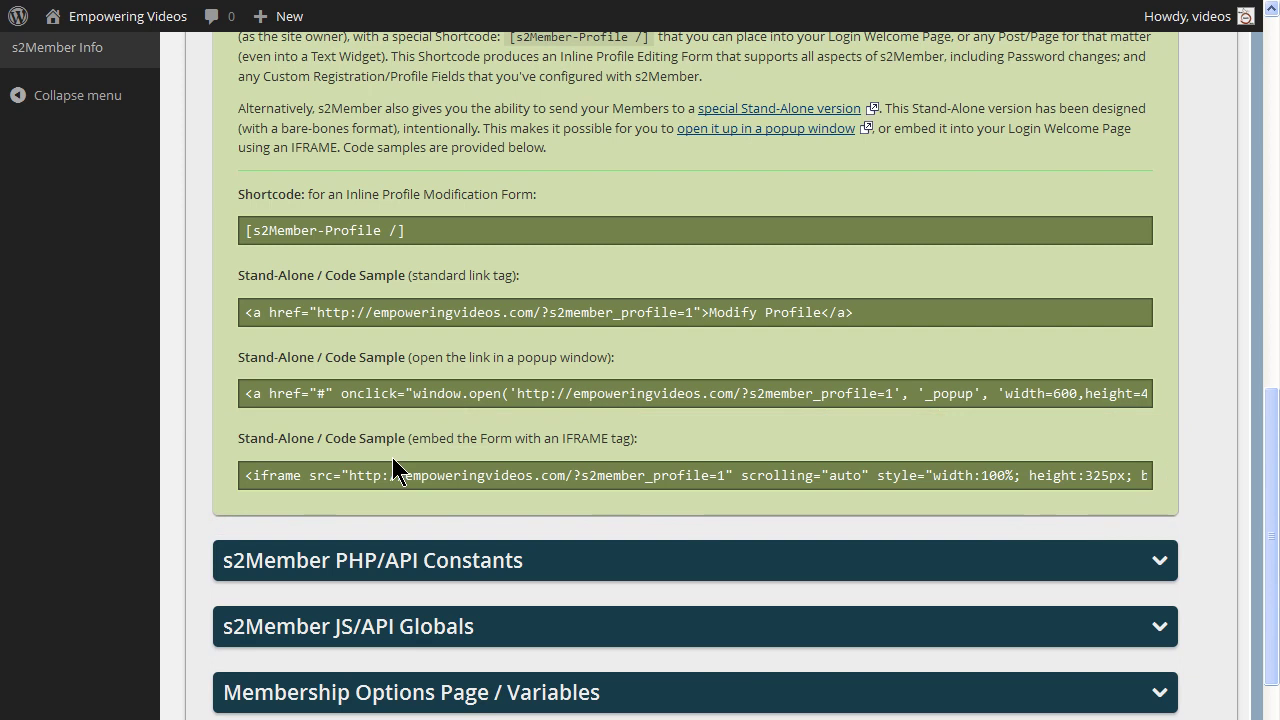
click(430, 477)
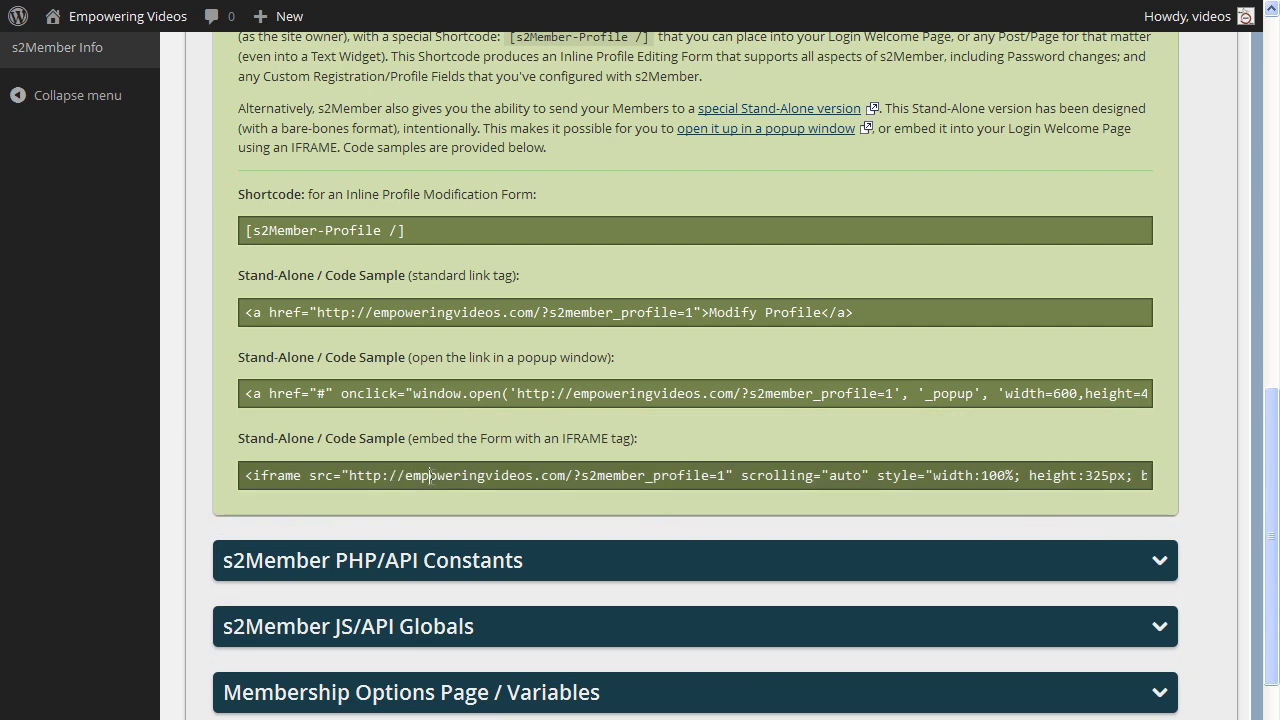
right_click(432, 477)
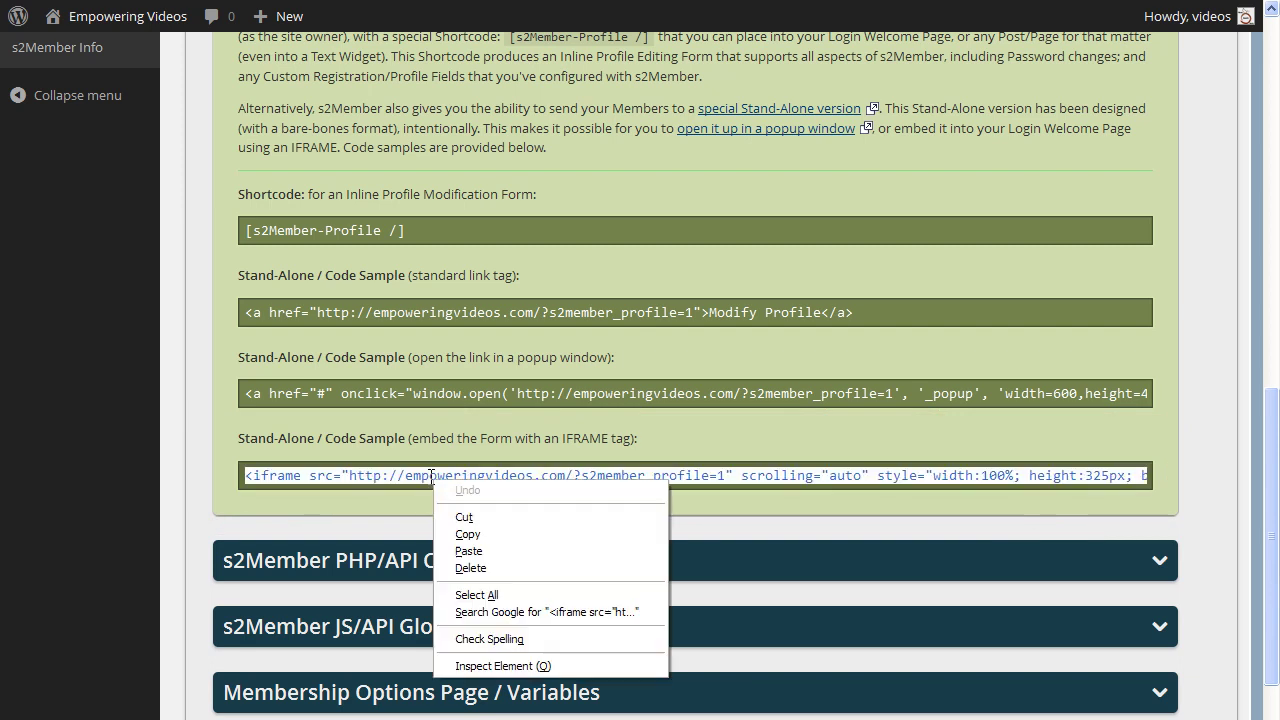
click(466, 535)
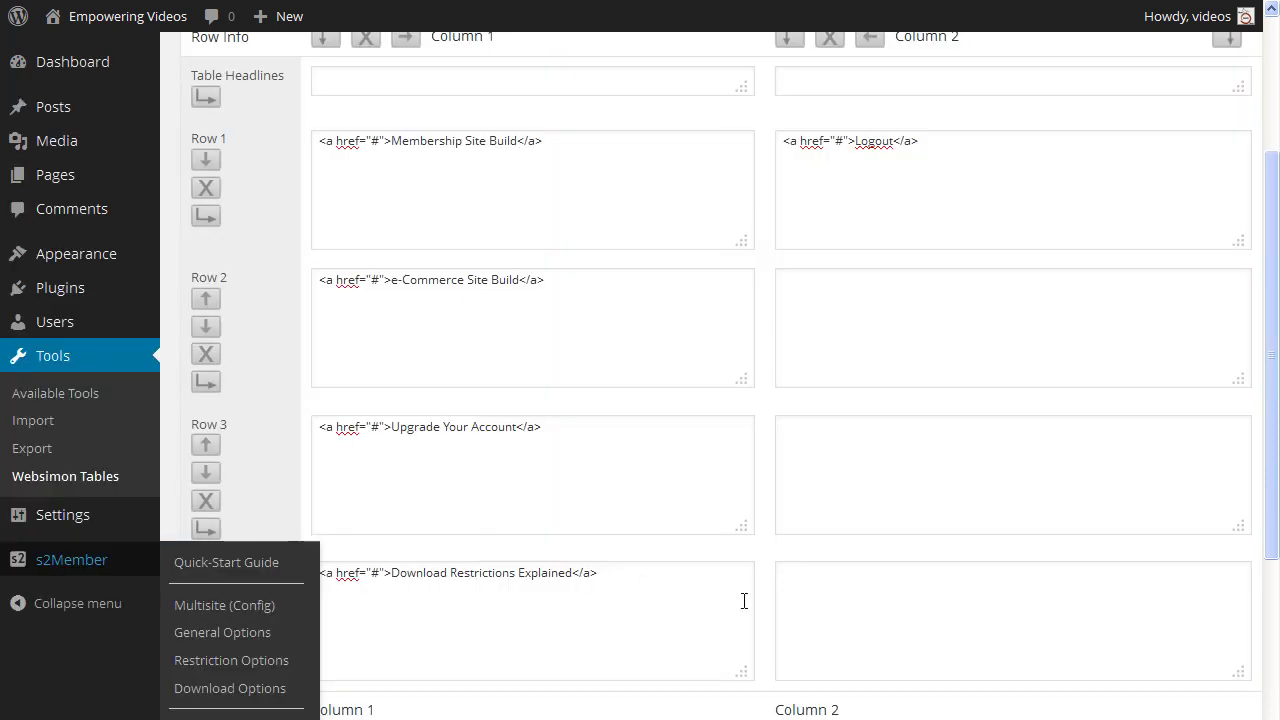
Paste the IFRAME embed code into Row 4, Column 2, set its height to 500, and save the table.
click(820, 580)
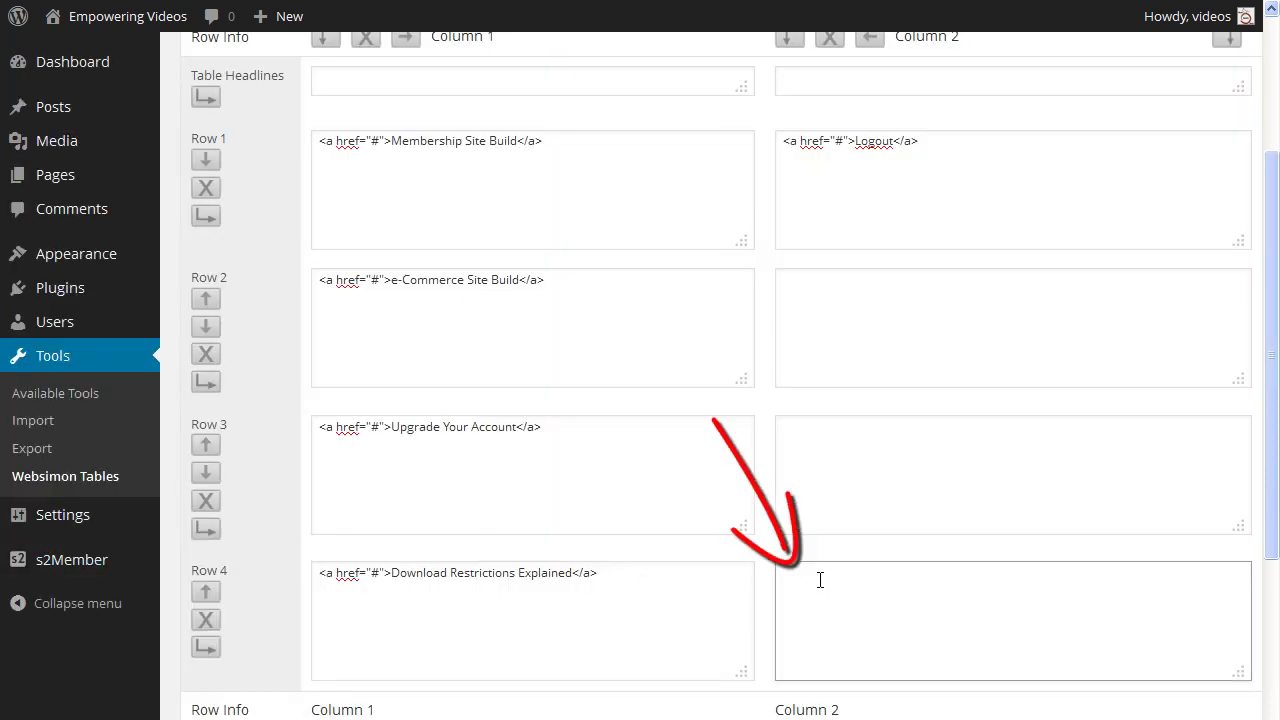
right_click(820, 580)
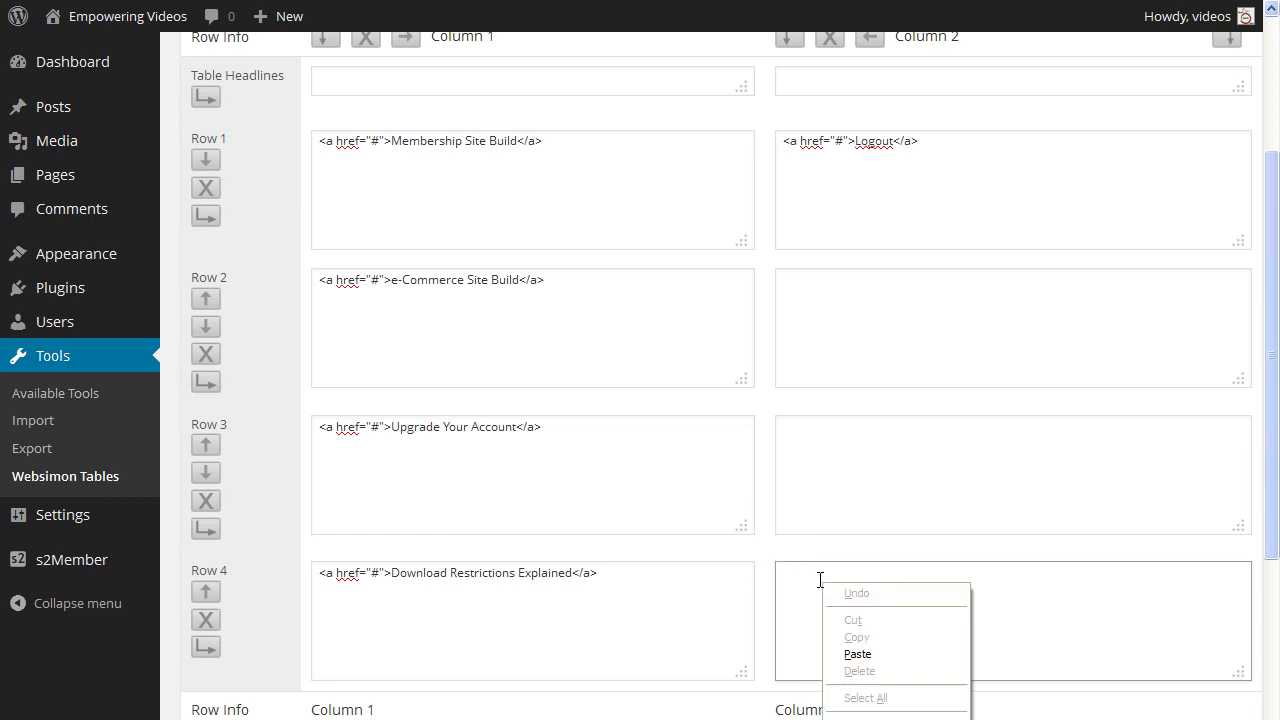
click(854, 655)
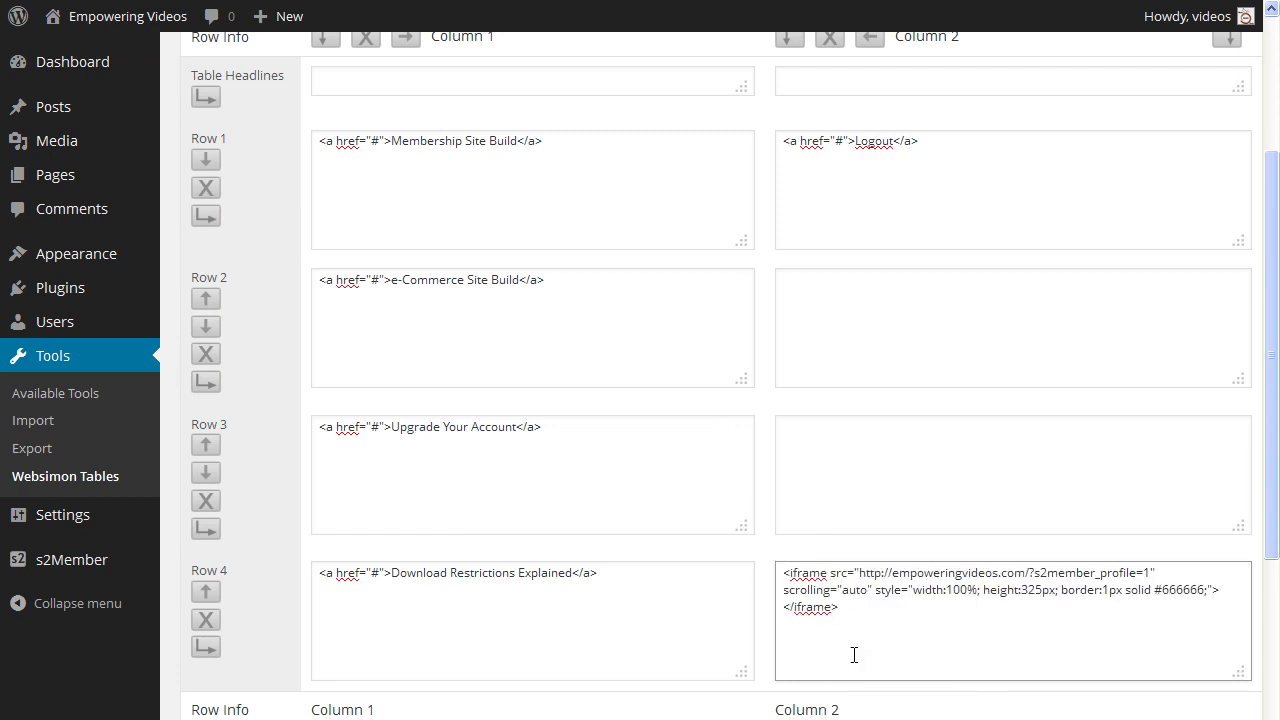
drag(1020, 590, 1041, 589)
text(500)
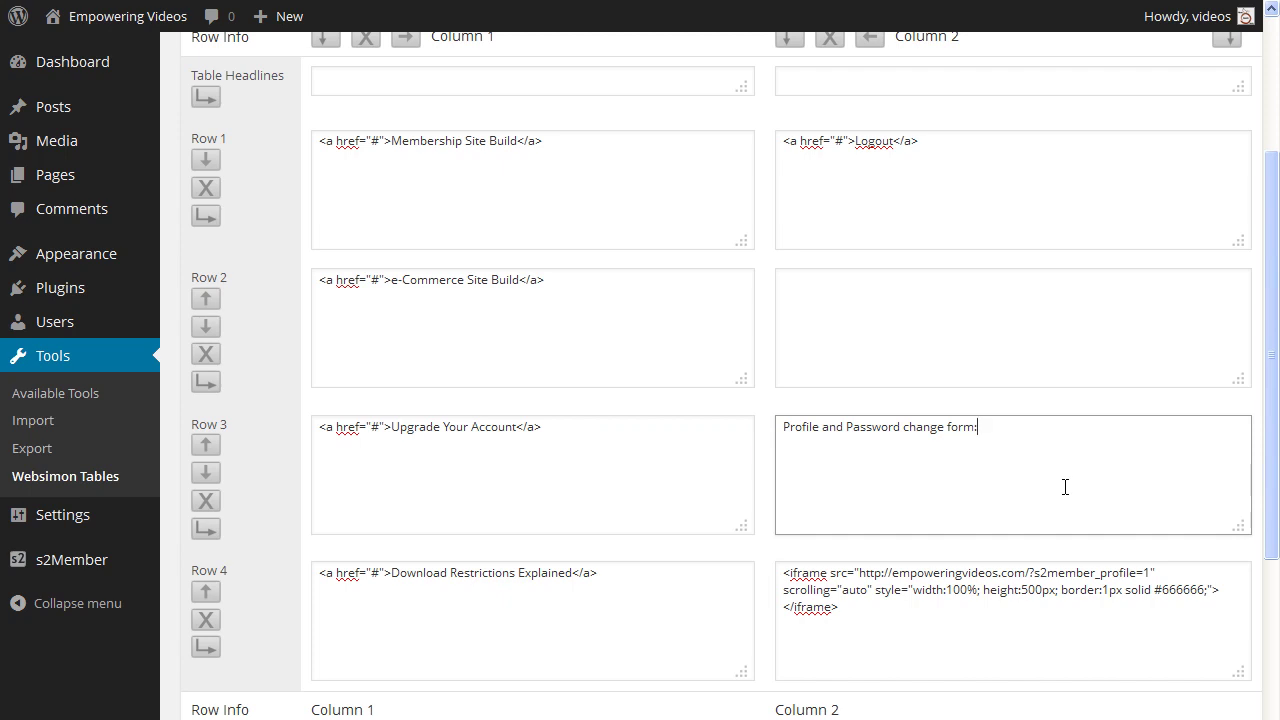
drag(1274, 363, 1271, 533)
click(235, 492)
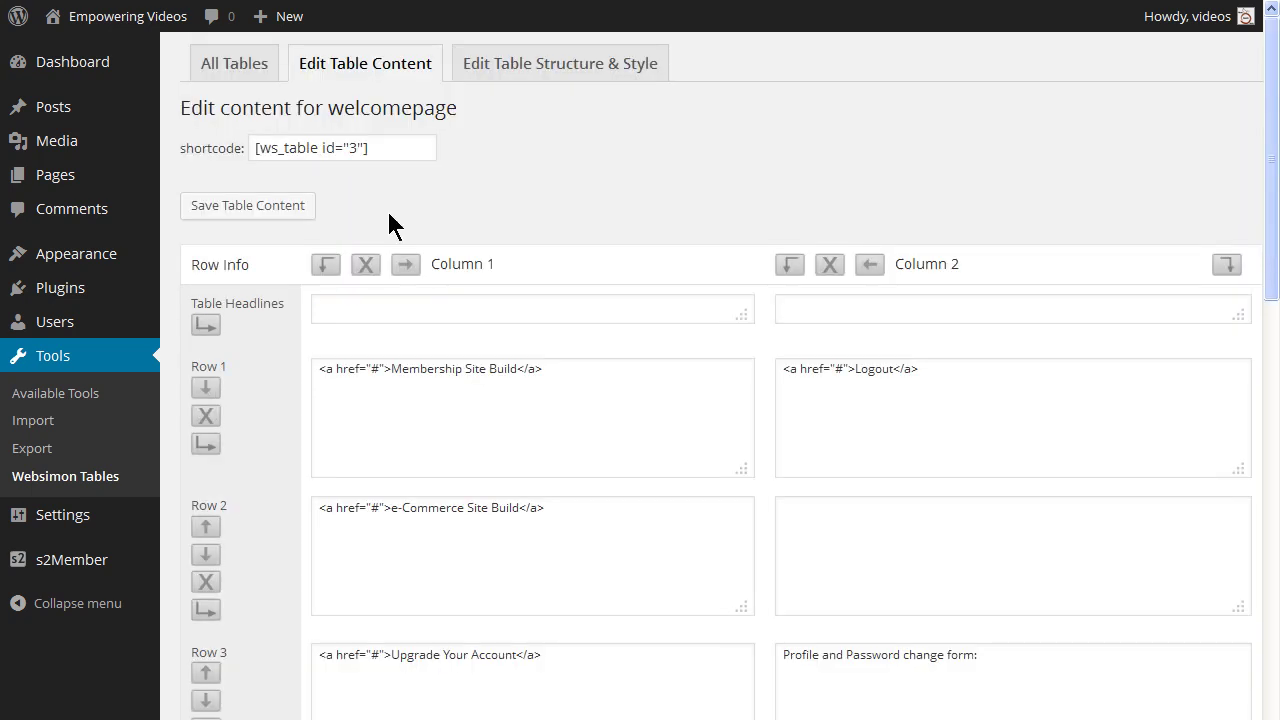
Copy the table shortcode [ws_table id="3"] and go to the All Pages list.
drag(386, 147, 230, 152)
right_click(301, 148)
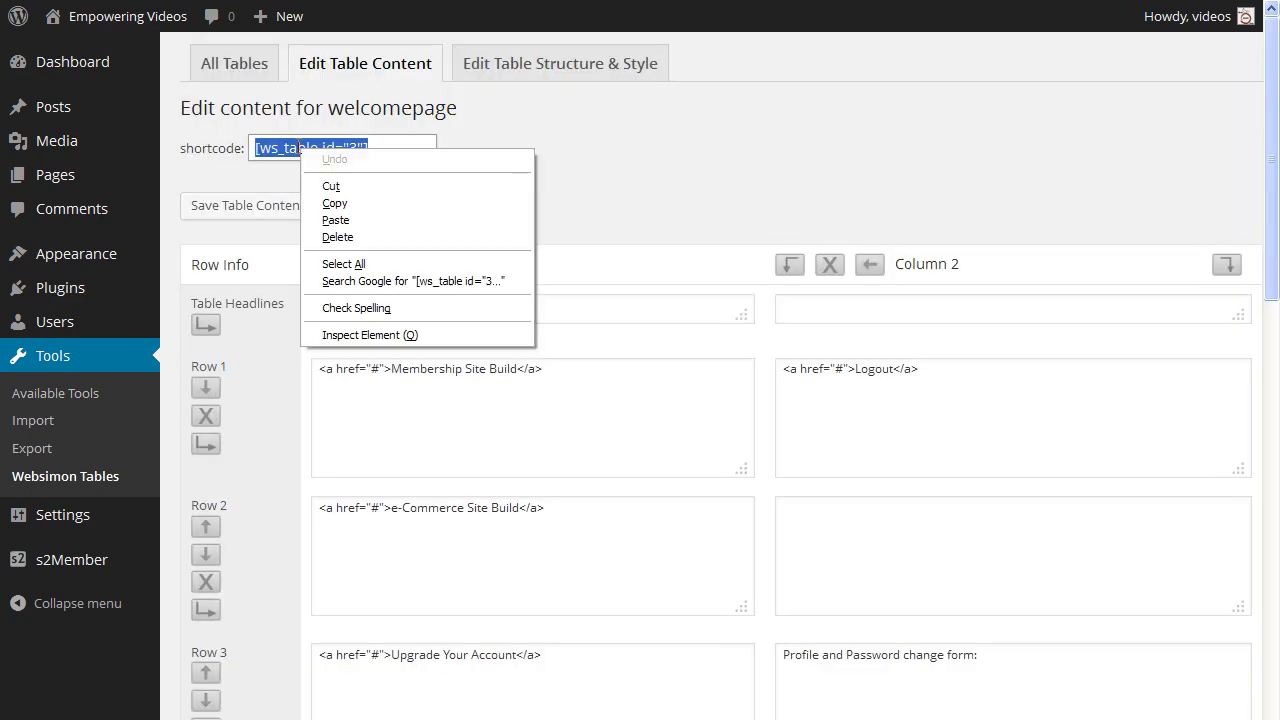
click(330, 203)
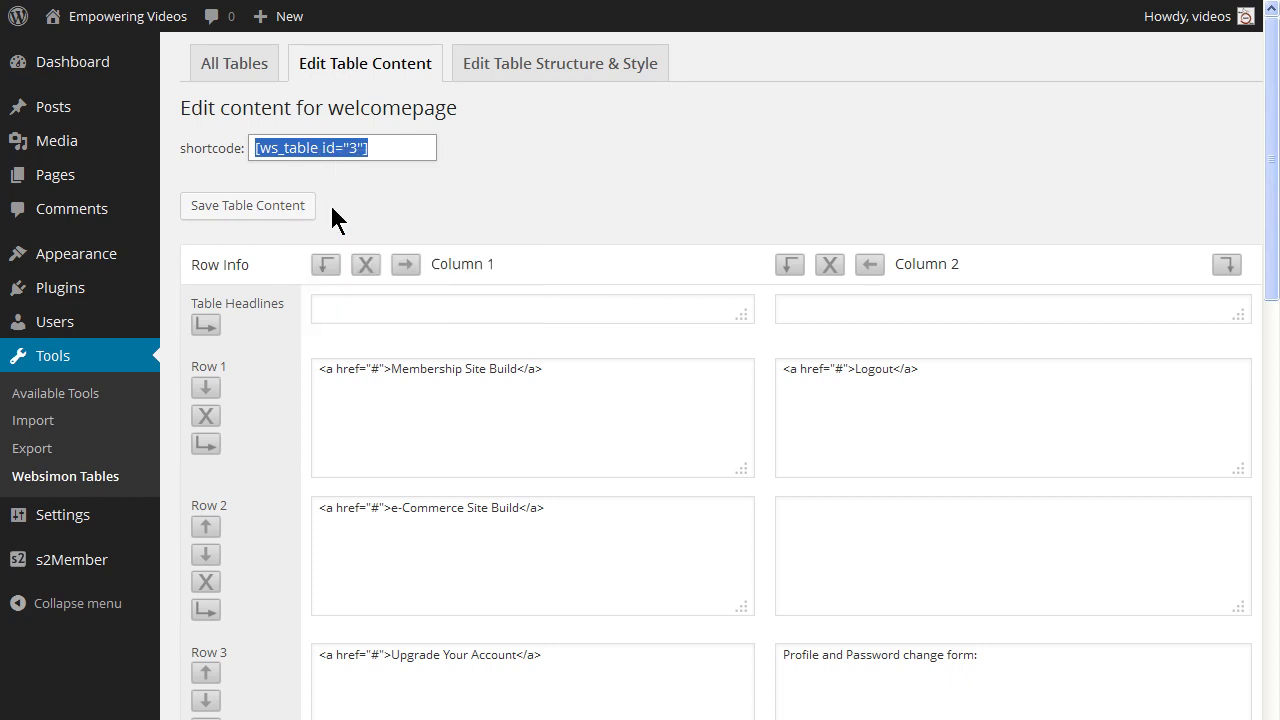
mouse_move(91, 187)
click(200, 181)
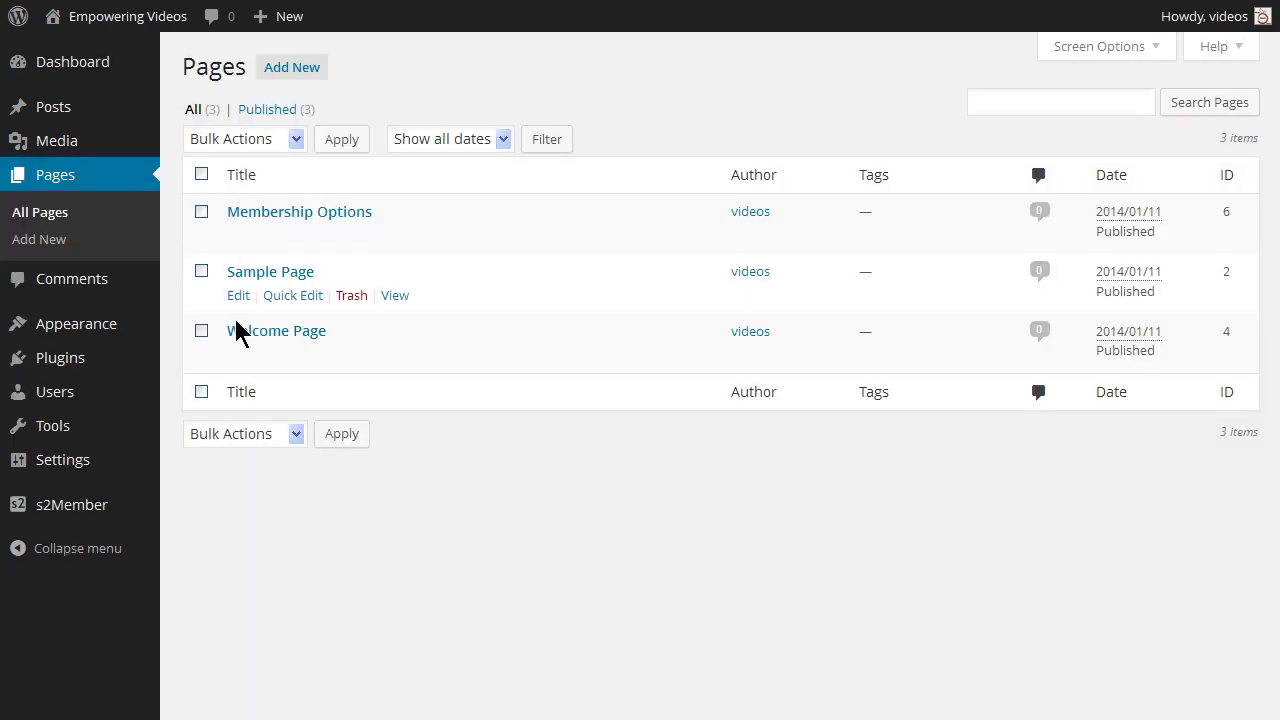
Edit the Welcome Page and paste the welcome line above the table shortcode.
click(239, 357)
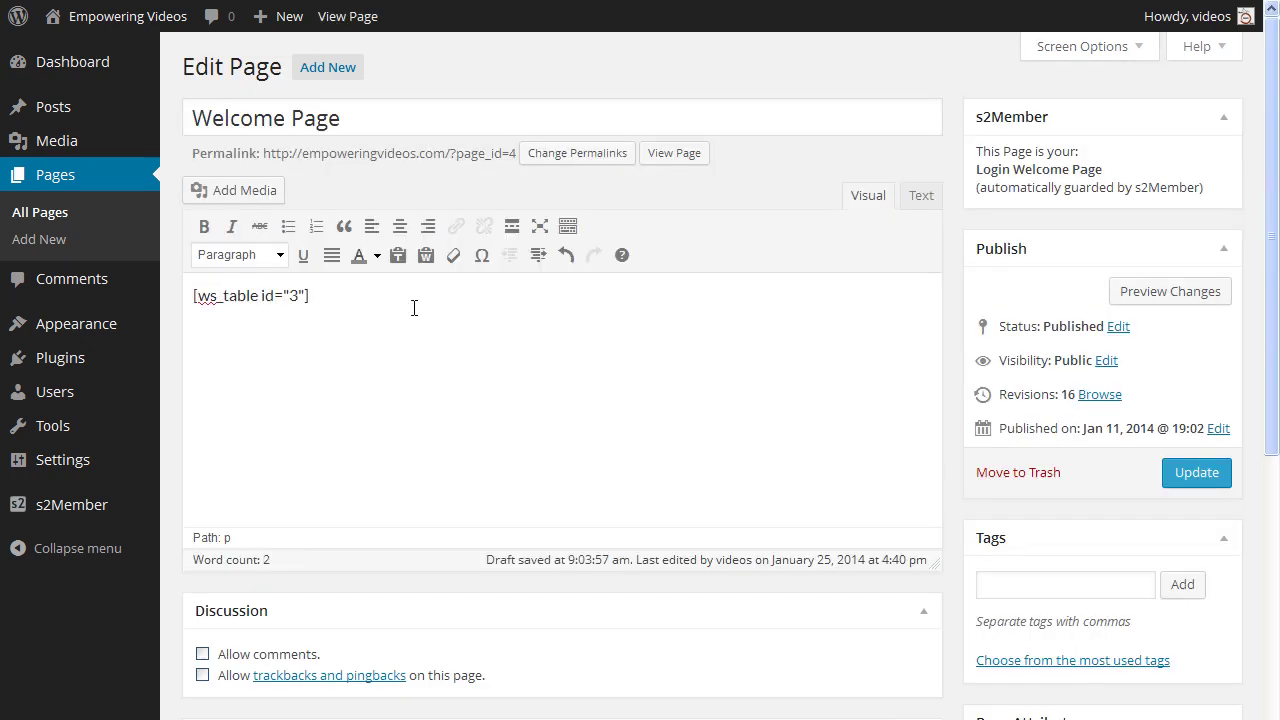
click(190, 294)
key(Return)
key(Return)
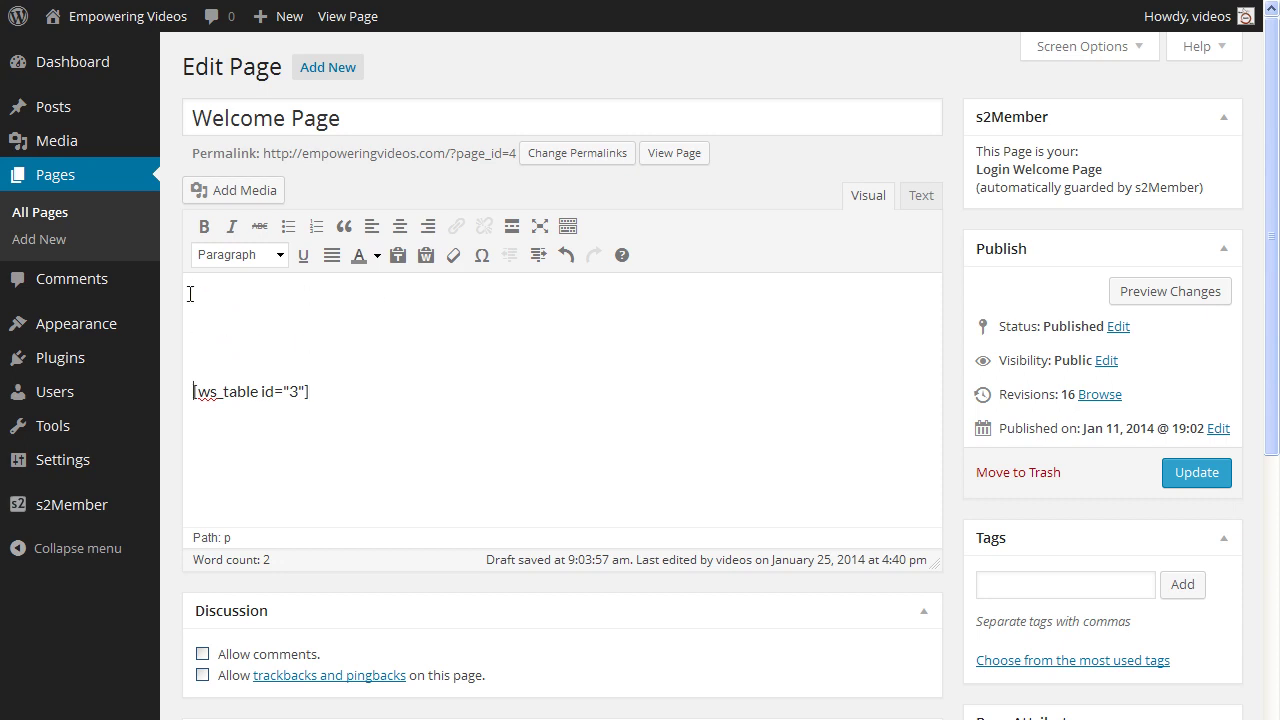
key(ctrl+v)
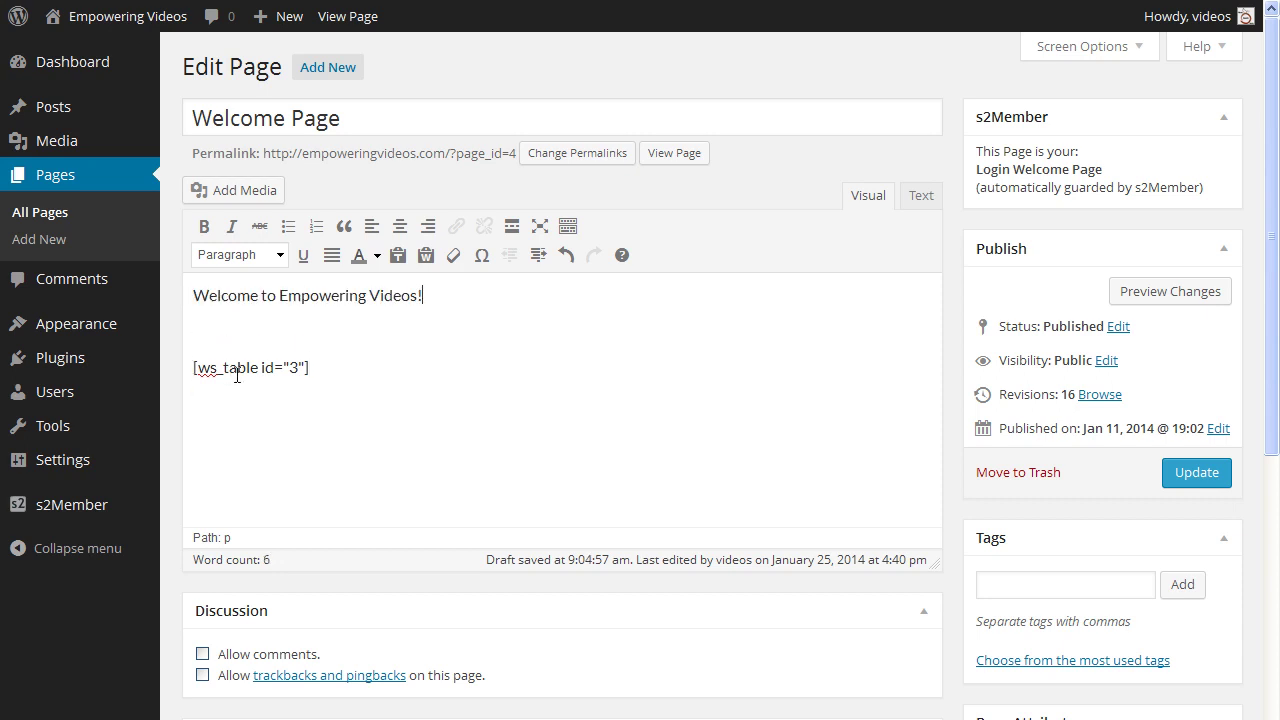
Make 'Welcome to Empowering Videos!' a Heading 2, add the intro line below it, and update the page.
drag(434, 297, 165, 298)
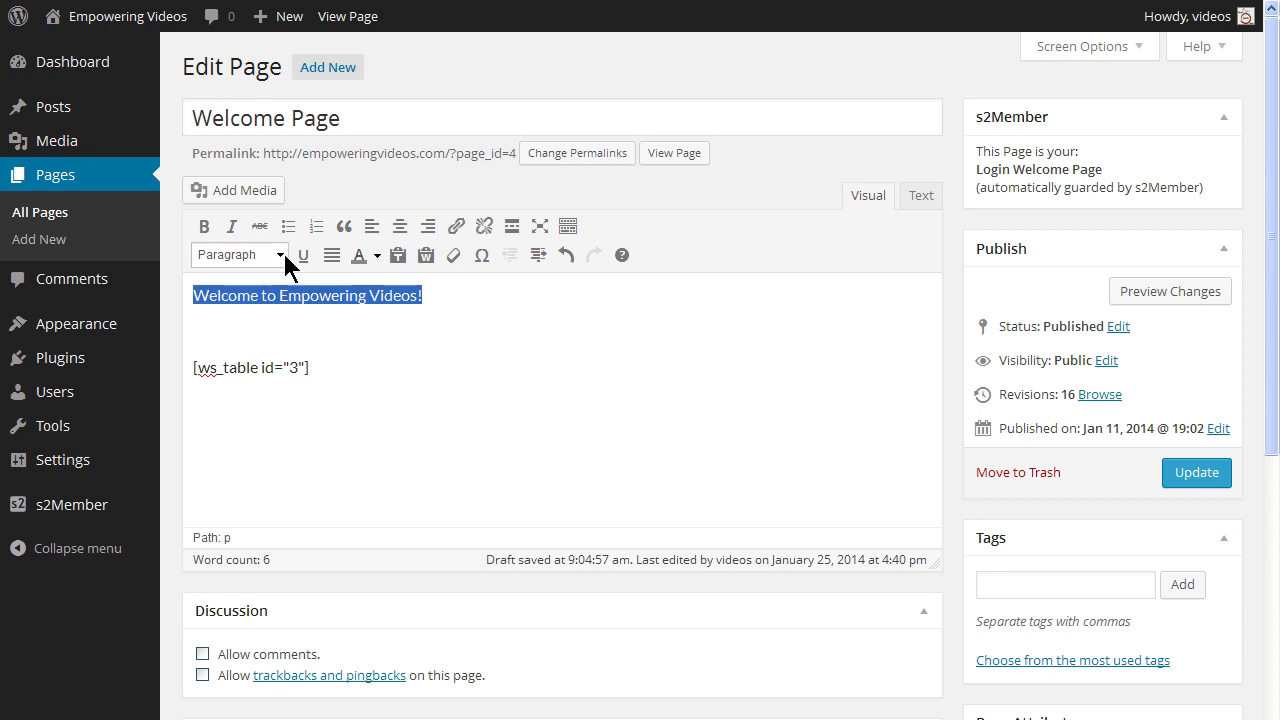
click(280, 254)
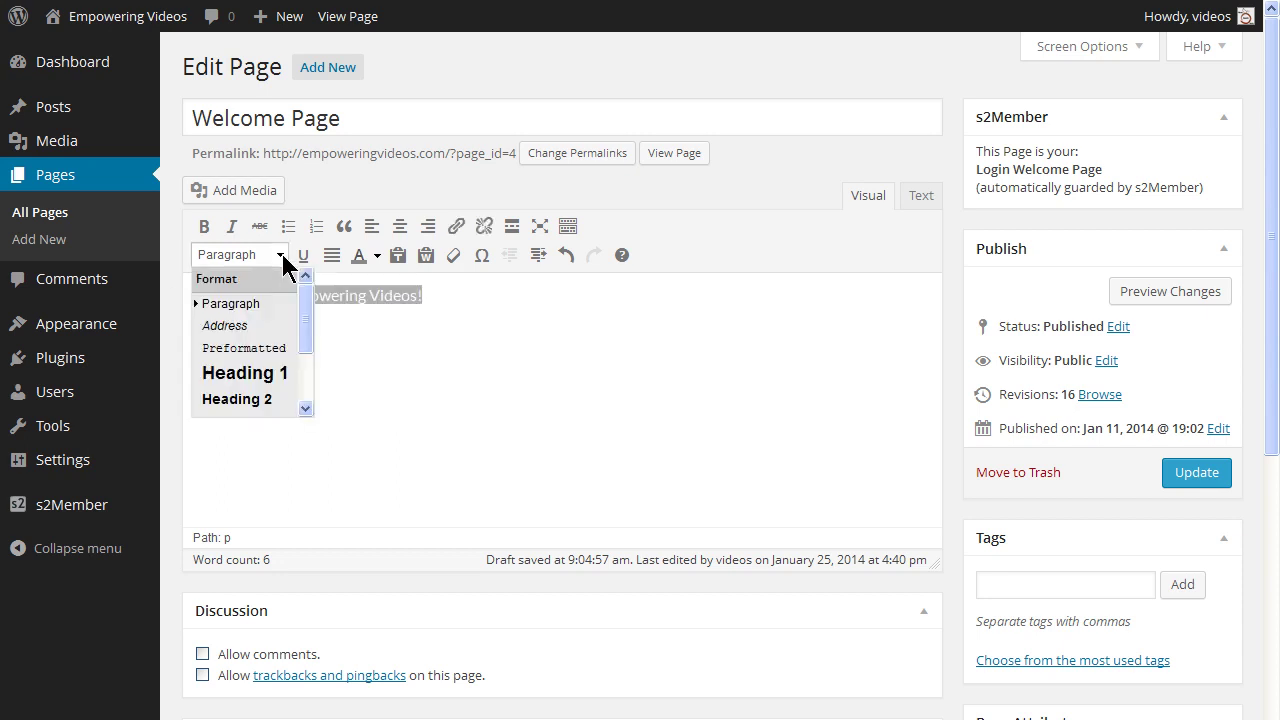
click(236, 398)
key(Down)
key(ctrl+v)
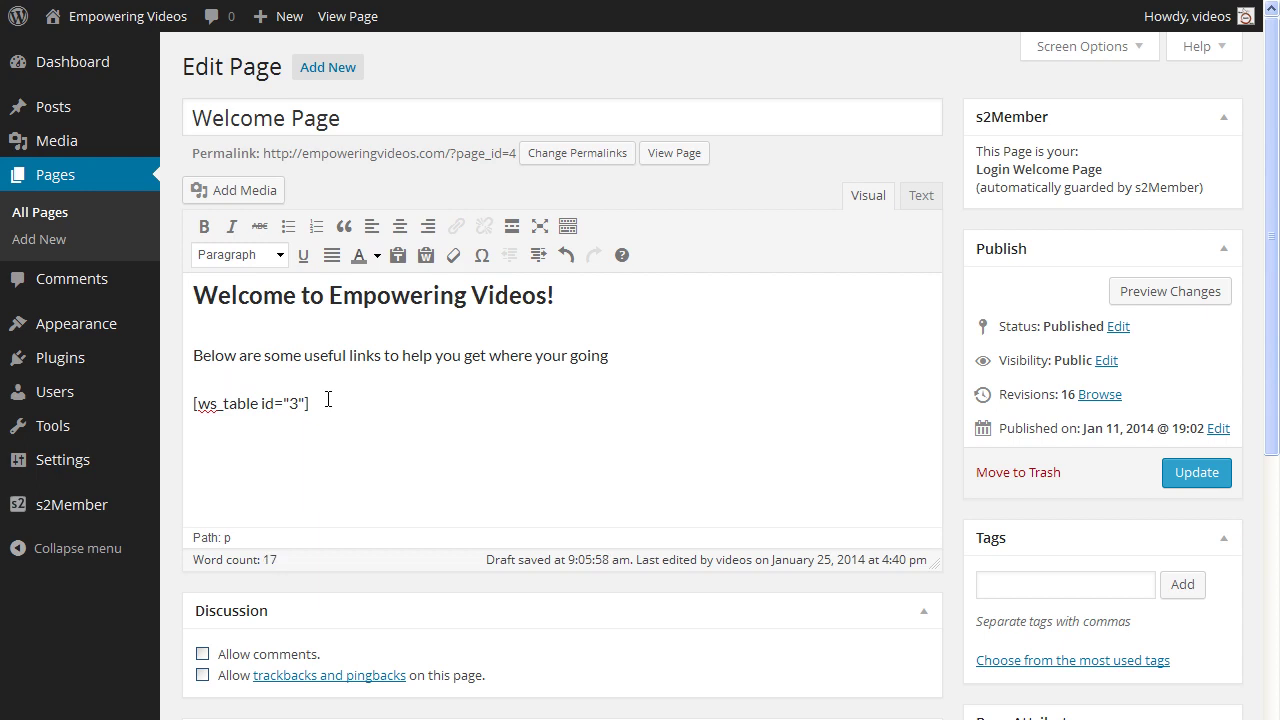
click(1183, 475)
Preview the Welcome Page changes and scroll through the heading, link table and profile form.
click(1140, 349)
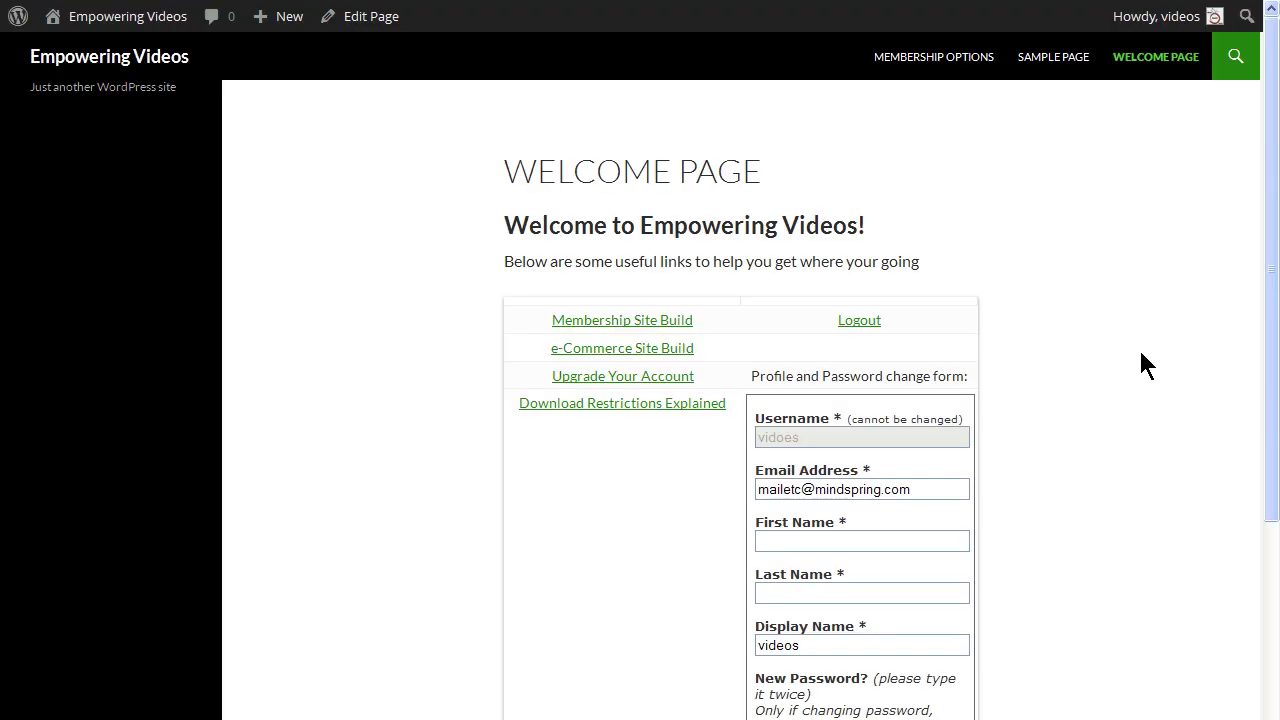
drag(1270, 354, 1269, 449)
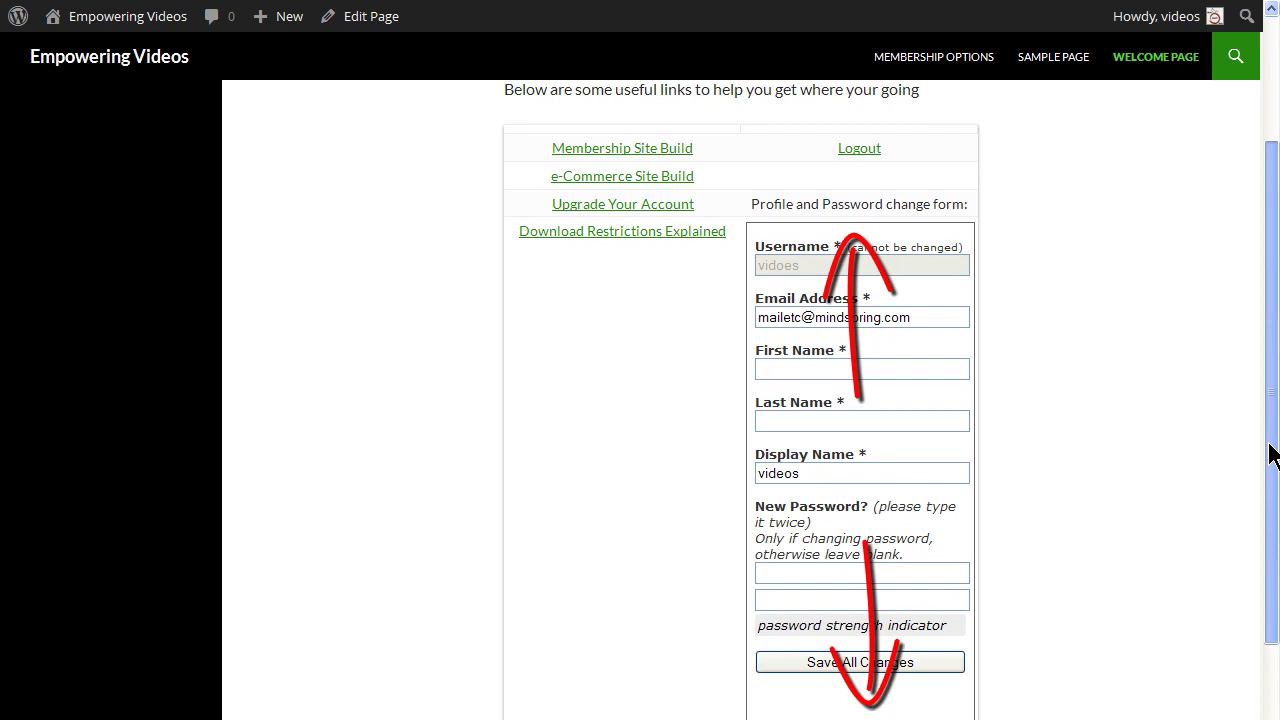
drag(1271, 440, 1257, 400)
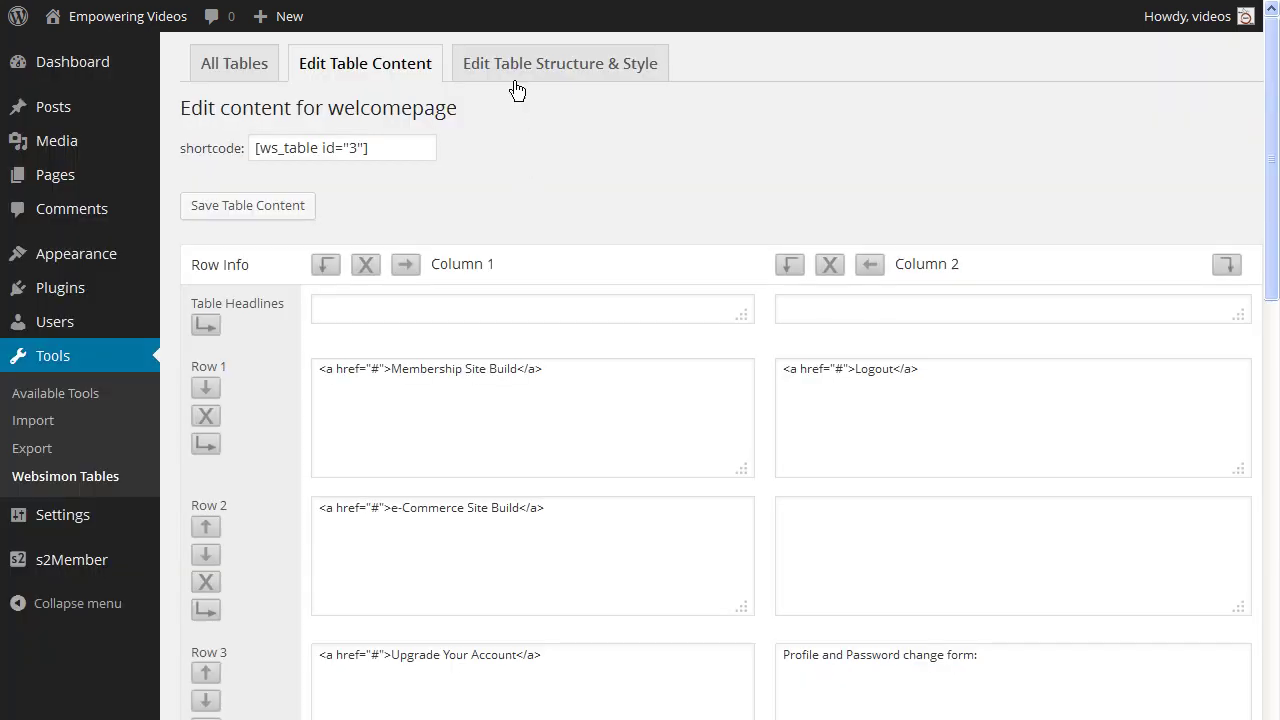
Set the welcomepage table's skin to Light blue, disable the table footer, and save the table settings.
click(517, 66)
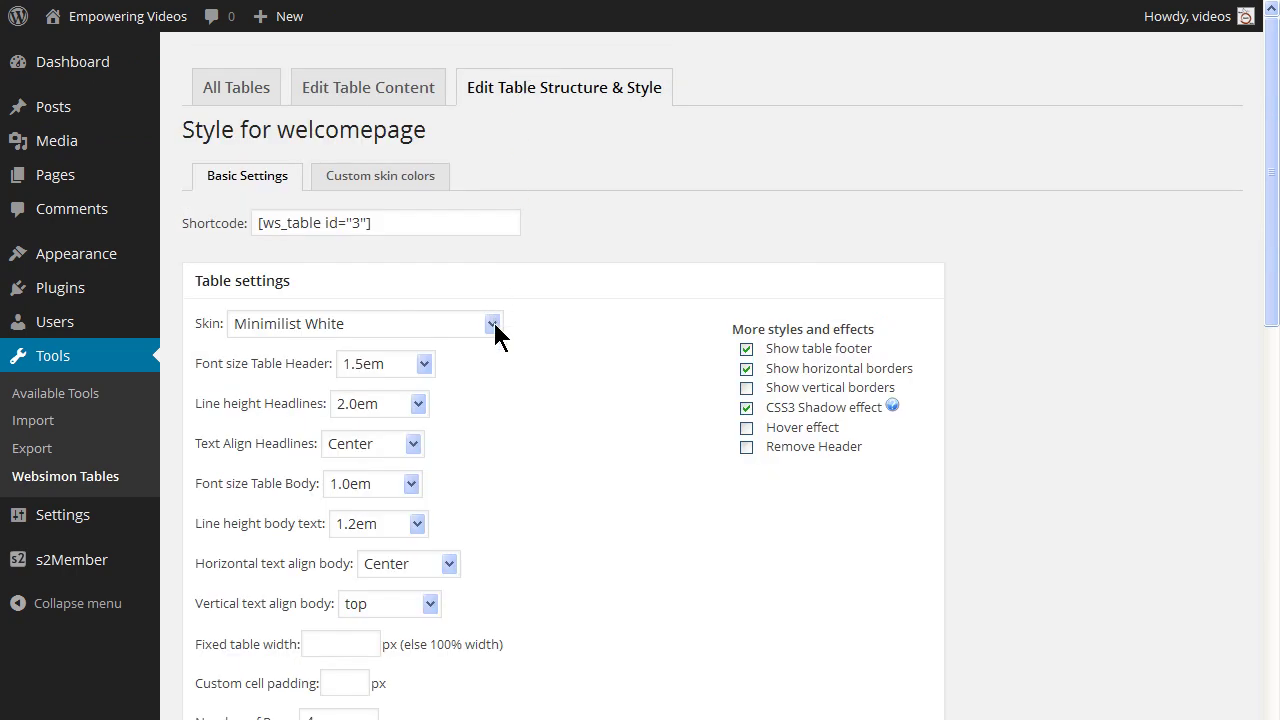
click(492, 324)
click(284, 405)
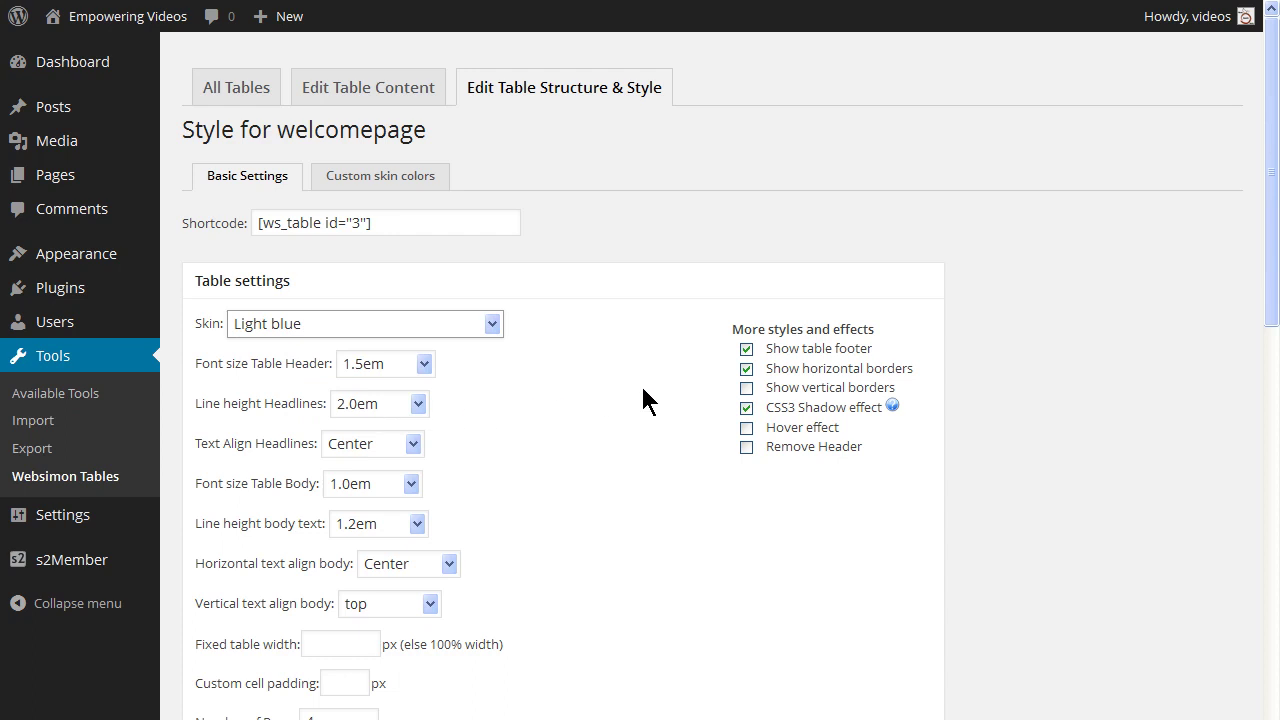
click(746, 349)
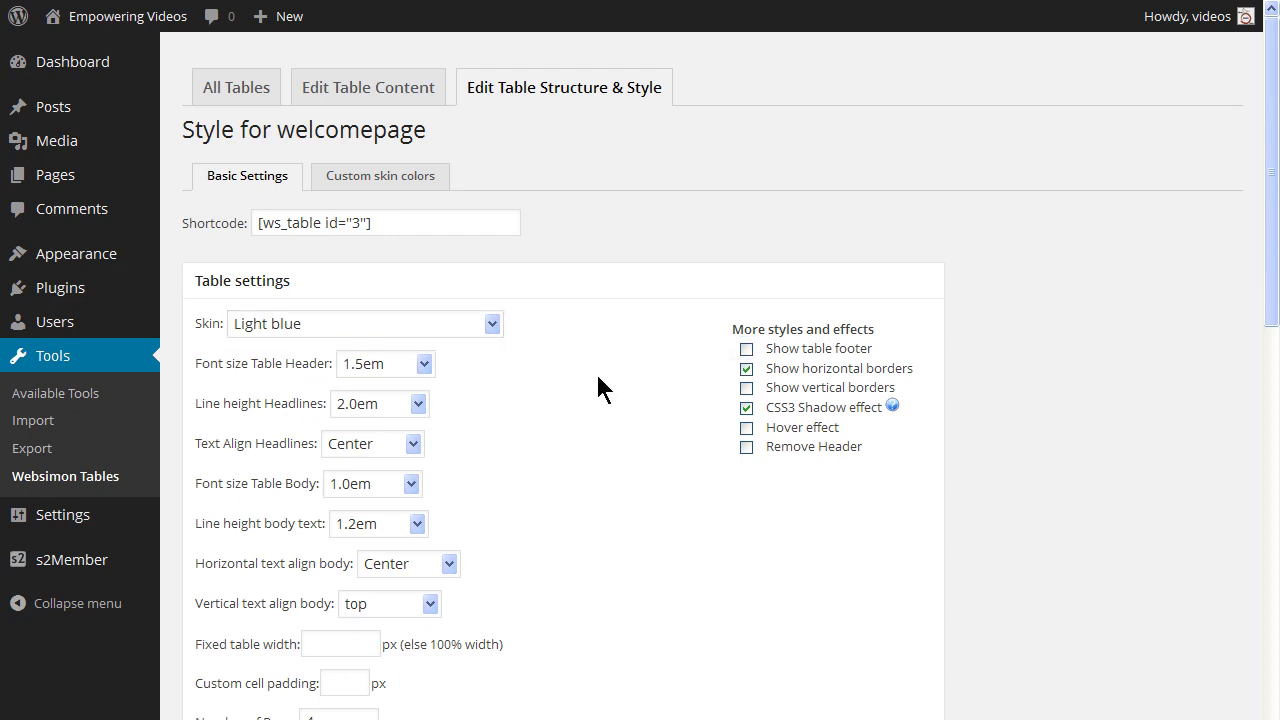
scroll(598, 388, down, 4)
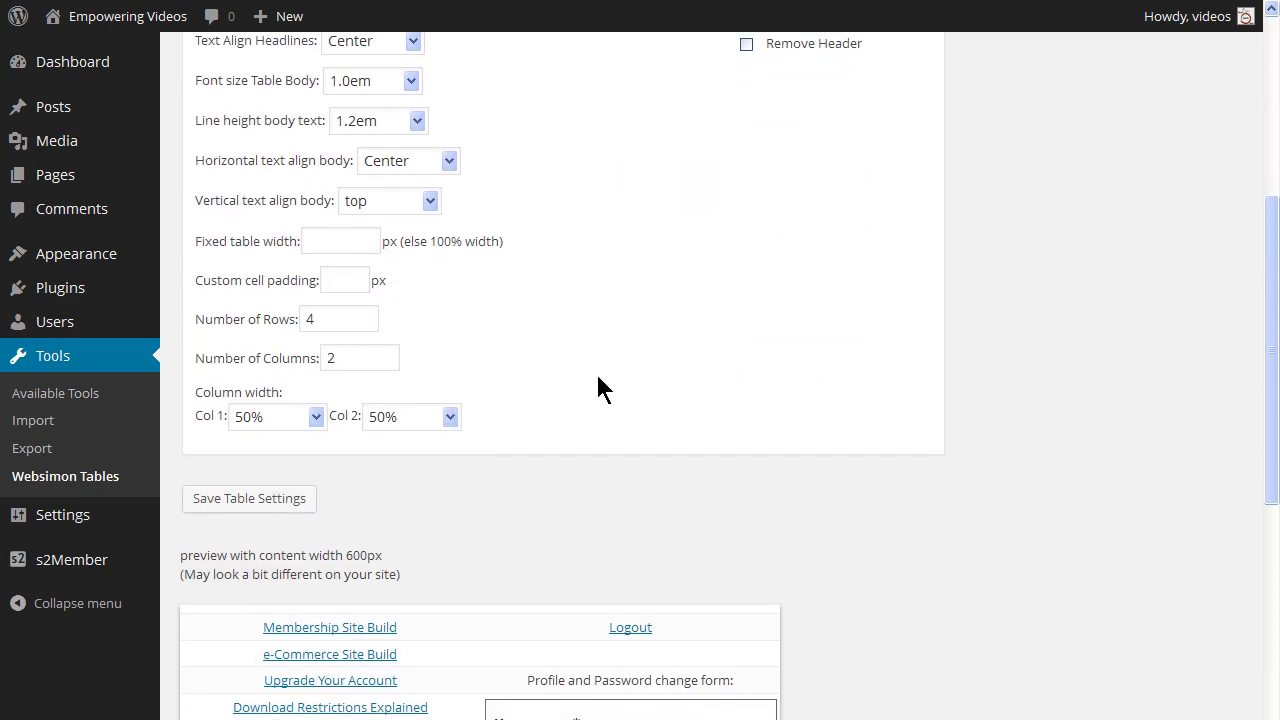
click(250, 489)
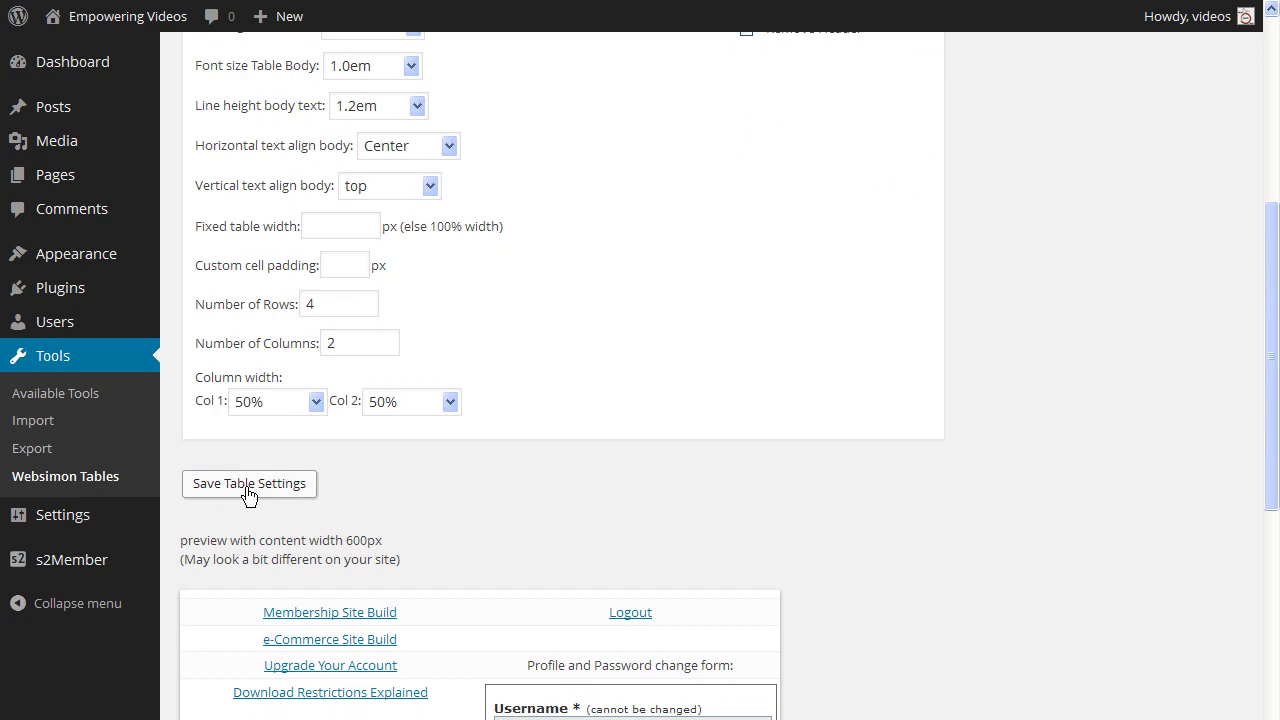
Return to the front-end Welcome Page to see the table in the Light blue skin.
key(ctrl+Tab)
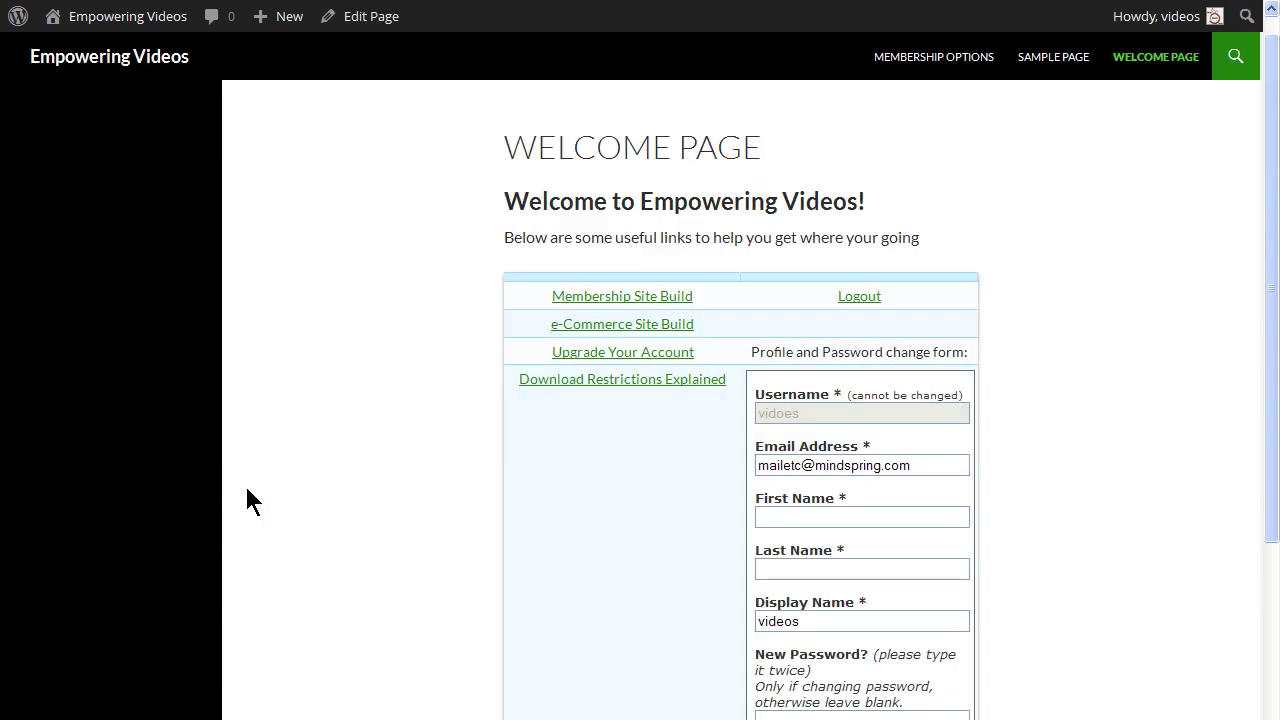